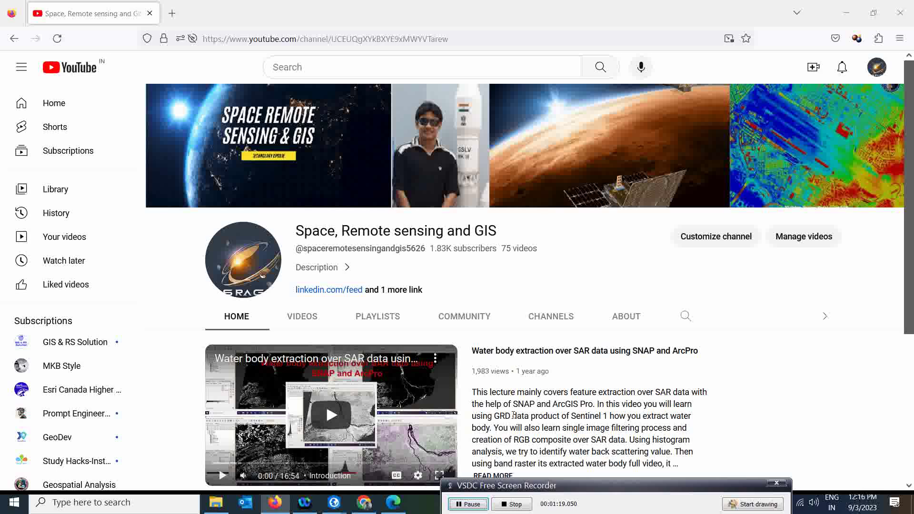
Switch to the ArcGIS Pro 'test image' project showing the India topographic map
left_click(468, 505)
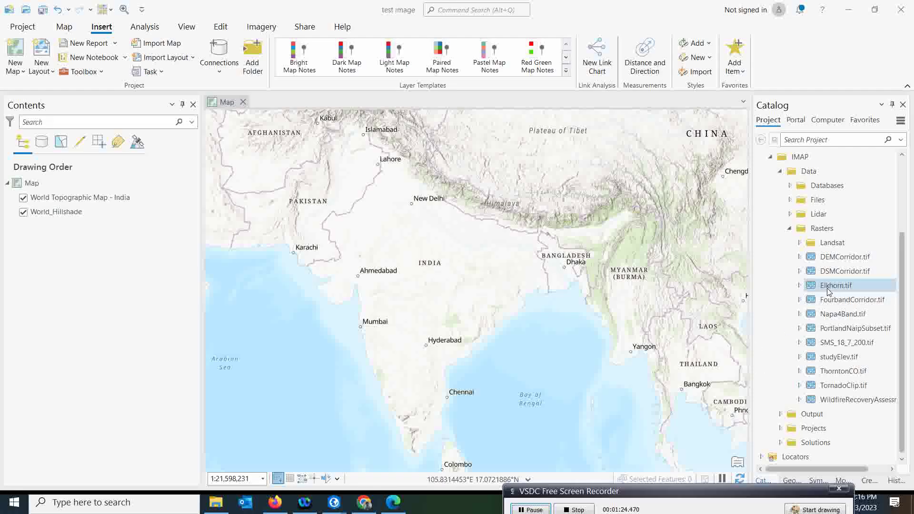
Add the Elkhorn.tif raster from the Catalog's Rasters folder to the current map
mouse_move(828, 291)
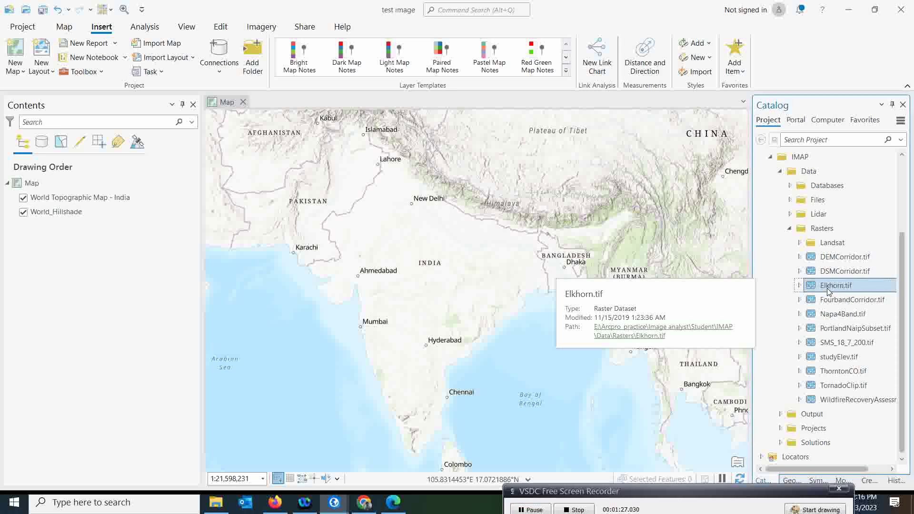
right_click(829, 288)
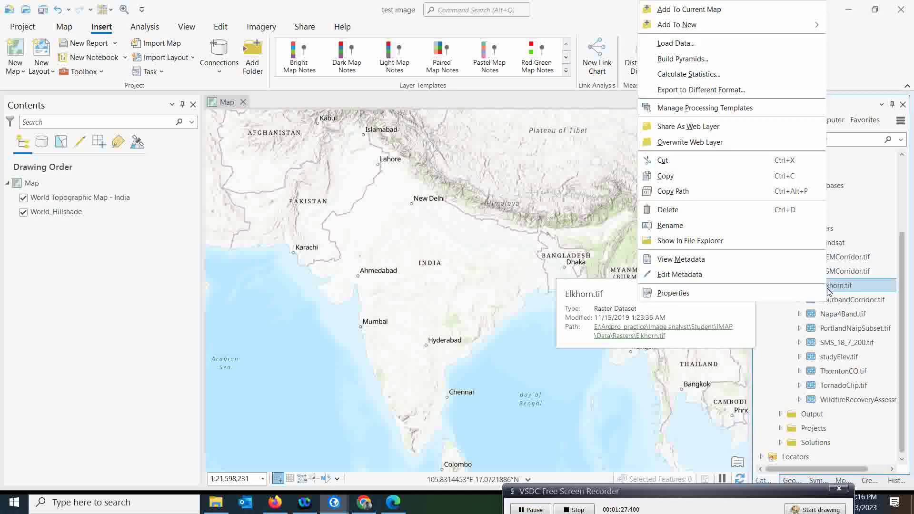
left_click(685, 9)
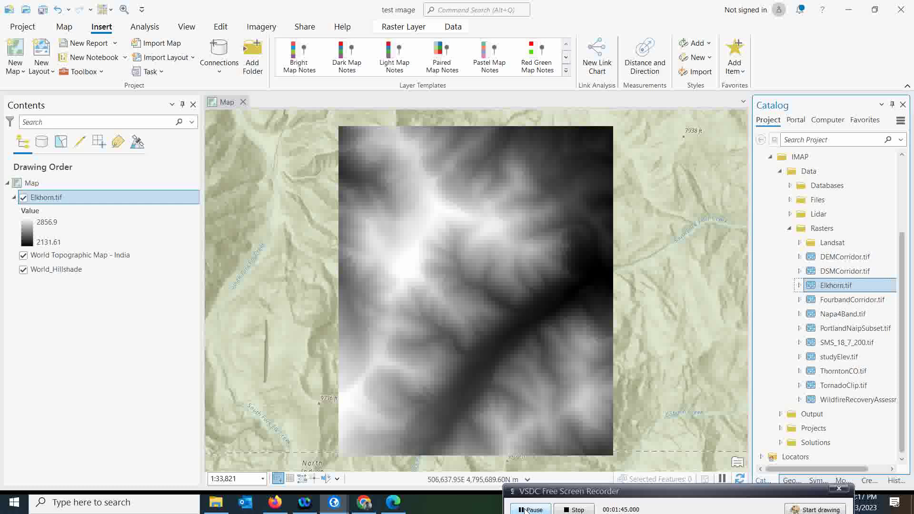
With Elkhorn.tif displayed in greyscale, switch the ribbon to the Analysis commands
left_click(525, 510)
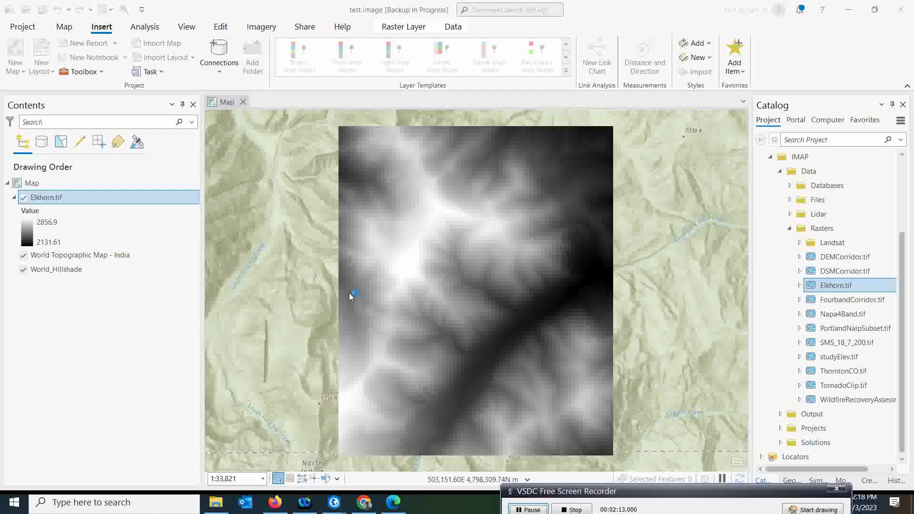
left_click_drag(667, 488, 617, 501)
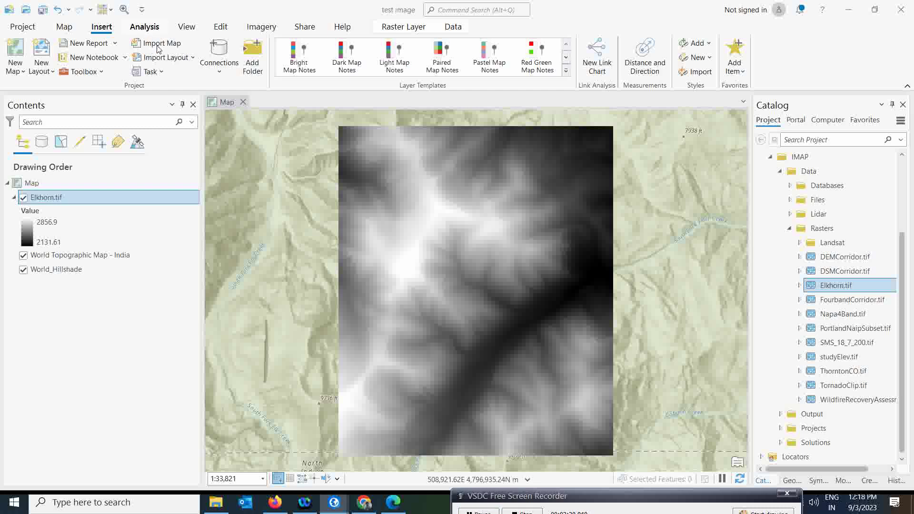
left_click(141, 28)
Search Geoprocessing for 'greater than' and open the Image Analyst Greater Than tool
left_click(139, 53)
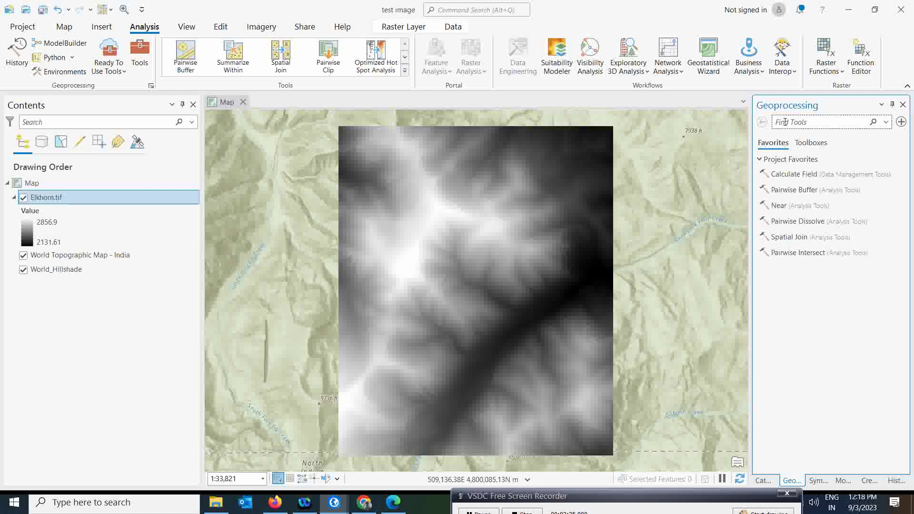
type("greater")
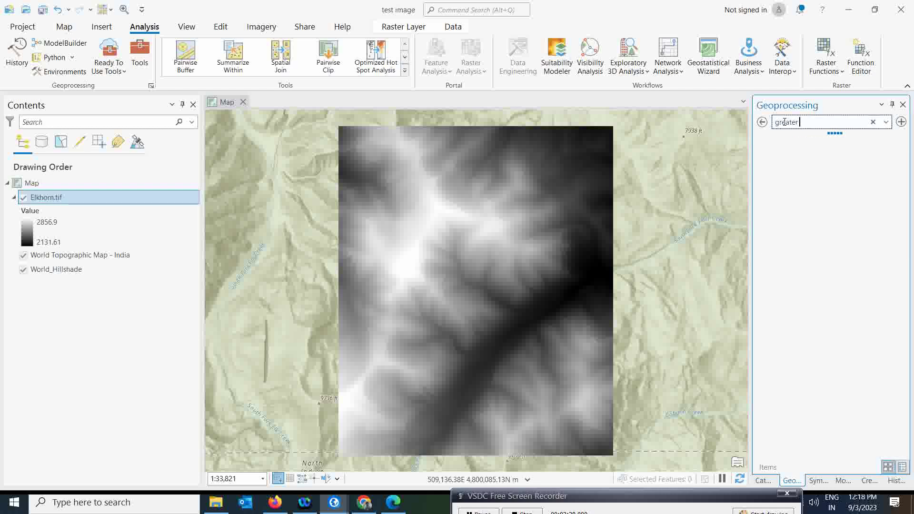
type(" than")
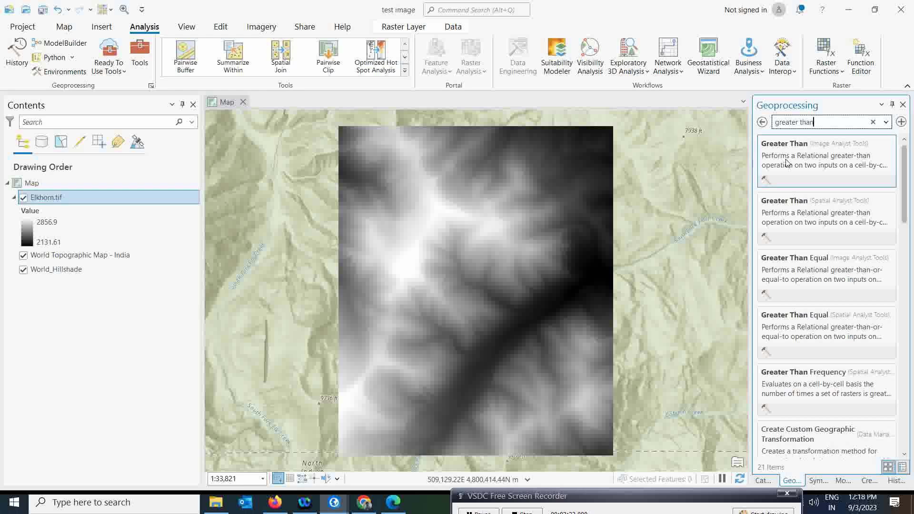
left_click(812, 166)
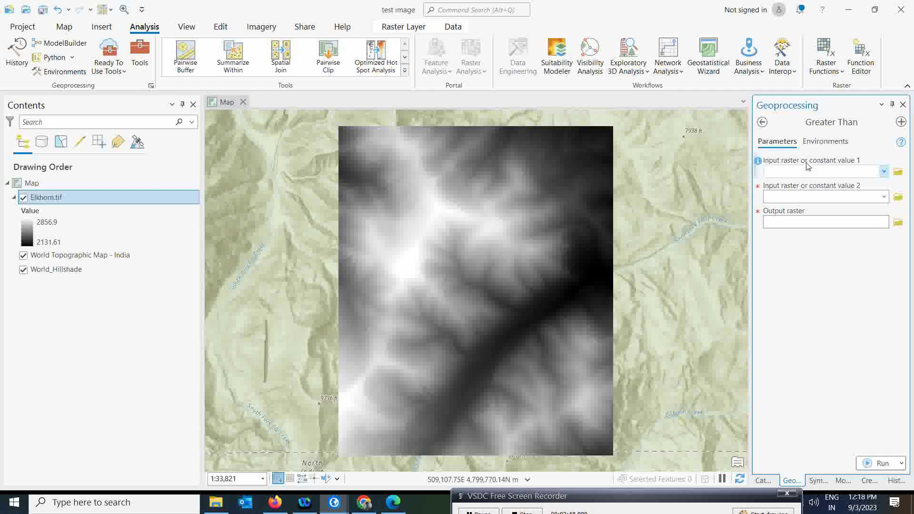
Set Greater Than inputs to Elkhorn.tif and the constant 2500, with output Greater_Elkh1
left_click(883, 172)
left_click(788, 186)
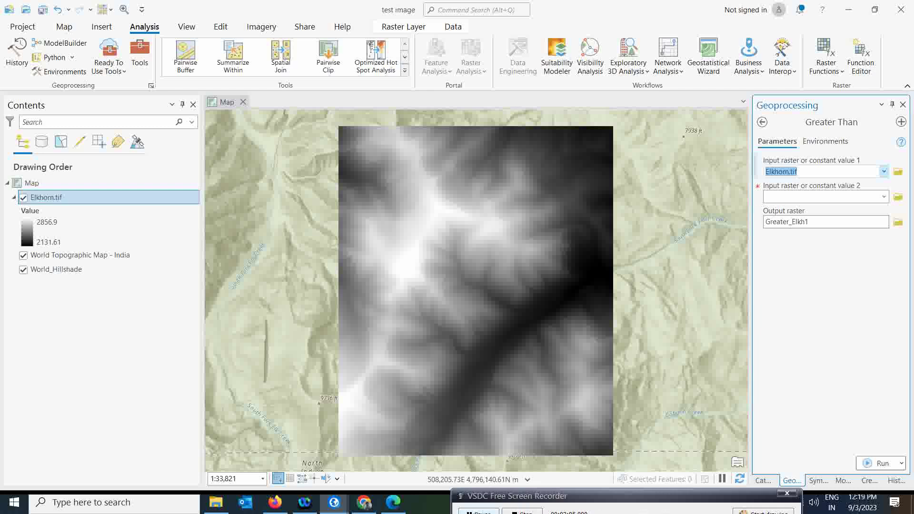
left_click(474, 511)
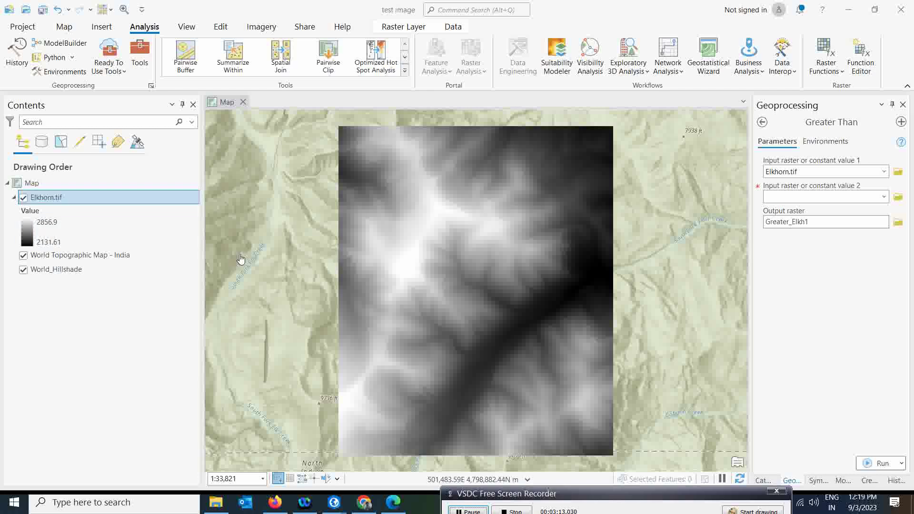
left_click(783, 197)
type("2500")
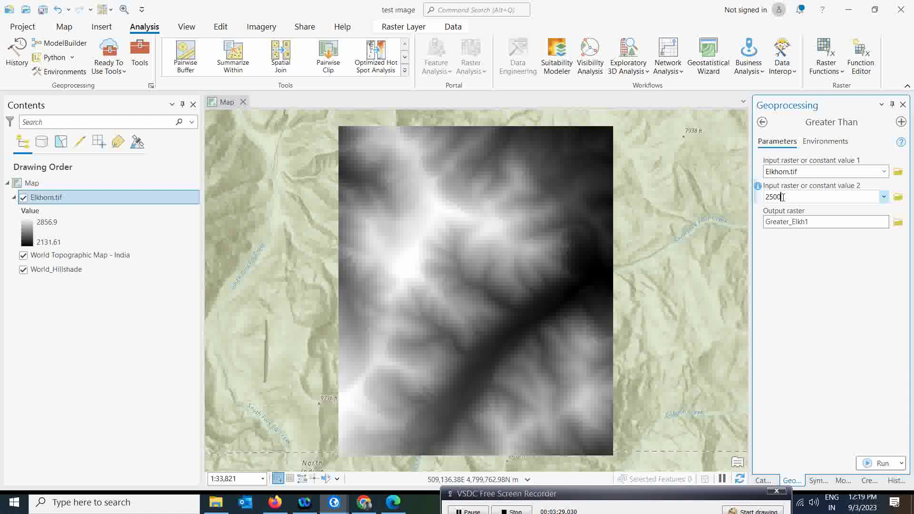
Run Greater Than to generate the 0/1 Greater_Elkh1 threshold raster
left_click(867, 464)
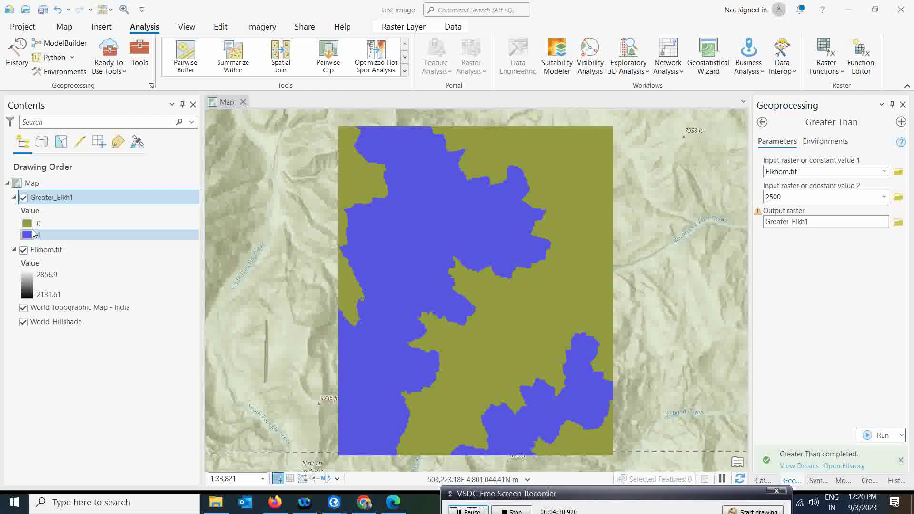
Hide Greater_Elkh1, then search 'slope' and open the 3D Analyst Slope tool
left_click(23, 198)
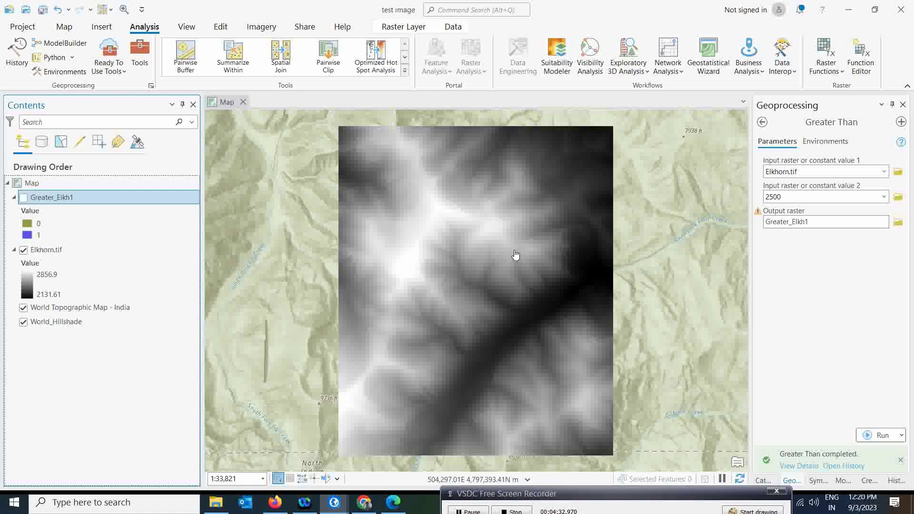
left_click(762, 121)
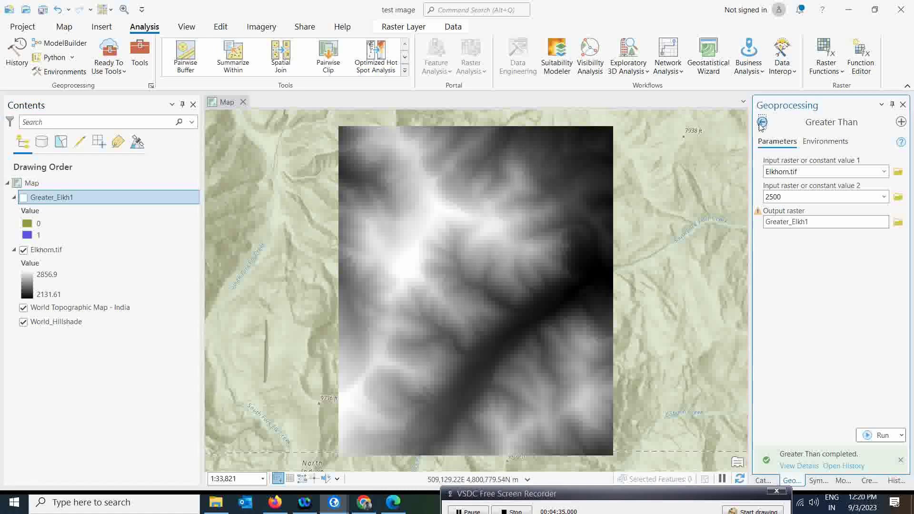
left_click(873, 121)
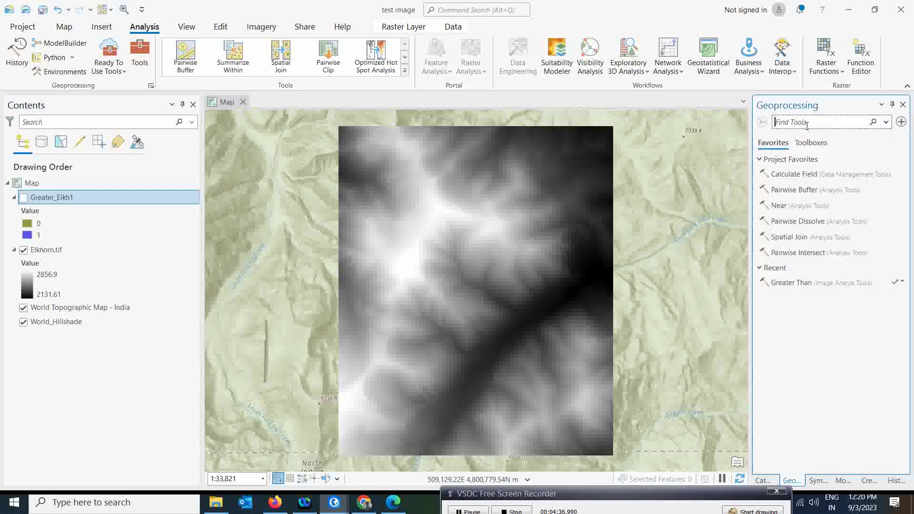
type("slope")
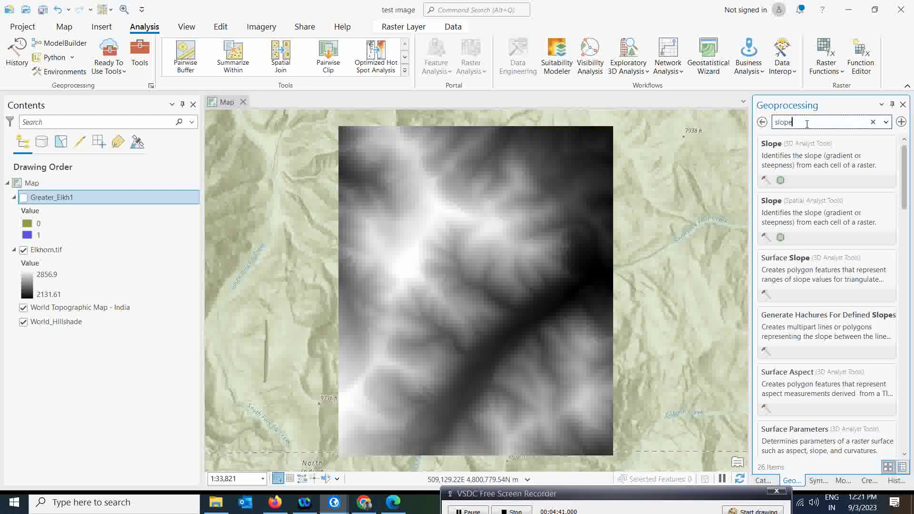
left_click(794, 167)
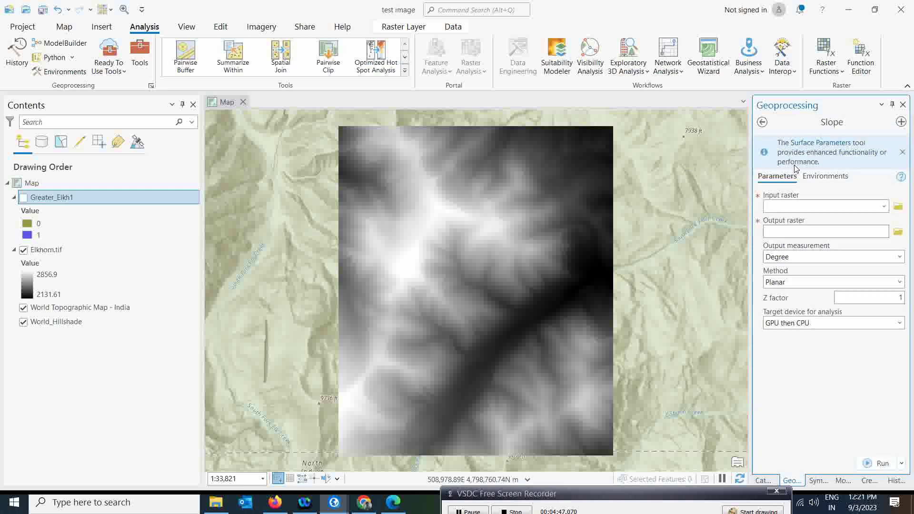
Run Slope on Elkhorn.tif with Percent rise measurement, writing Slope_Elkhor1
left_click(884, 206)
left_click(790, 233)
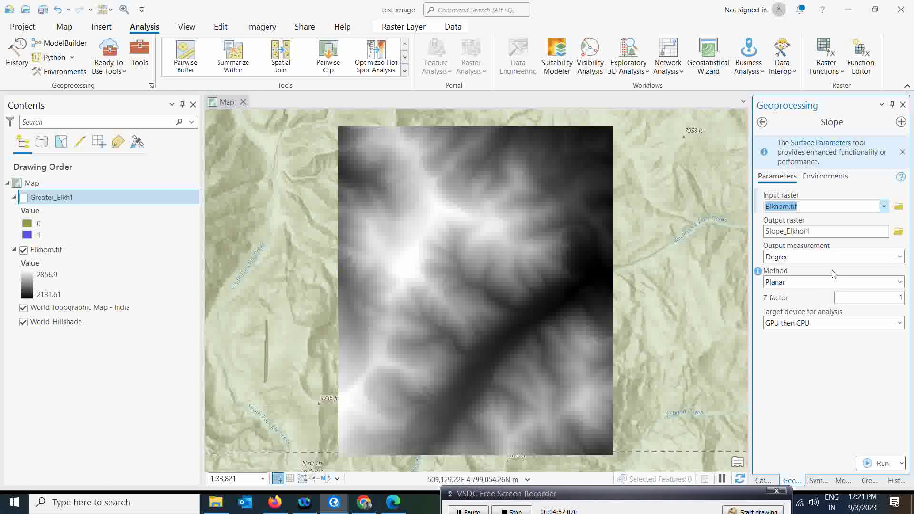
left_click(786, 257)
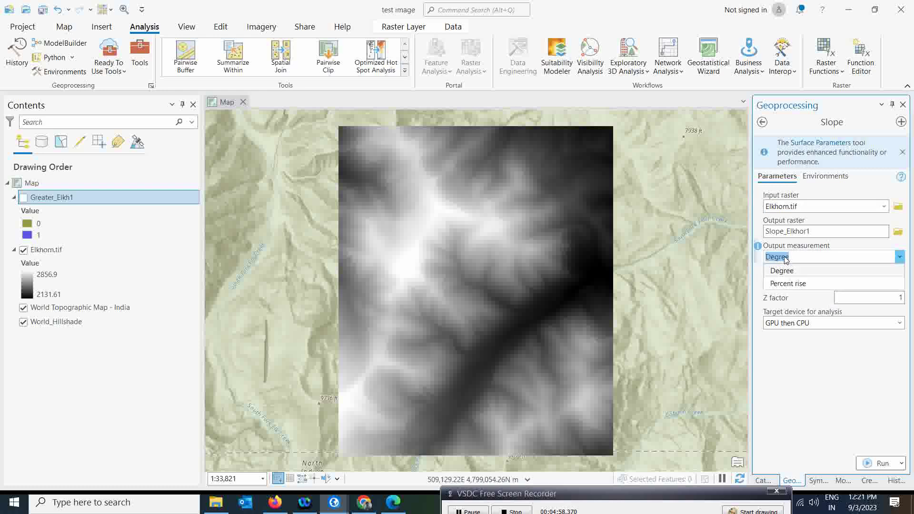
left_click(787, 284)
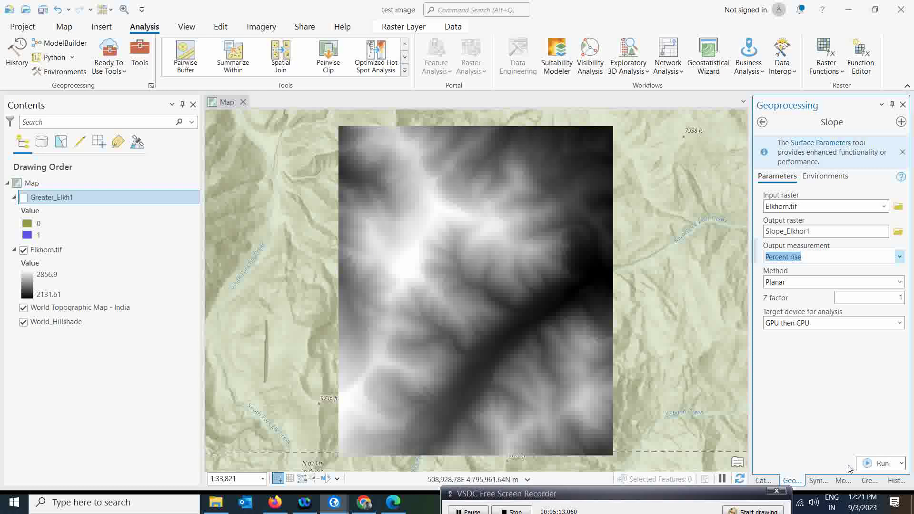
left_click(866, 467)
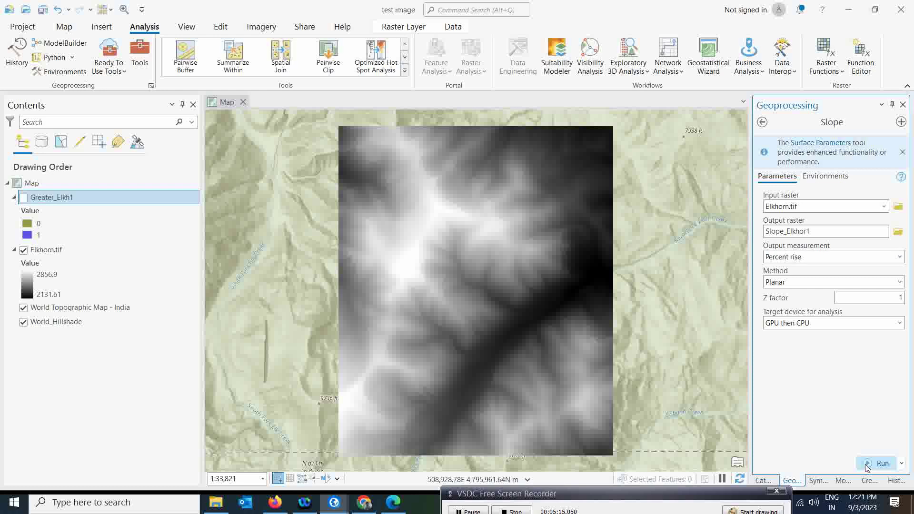
Let the Slope tool finish and view the resulting slope raster on the map
mouse_move(866, 468)
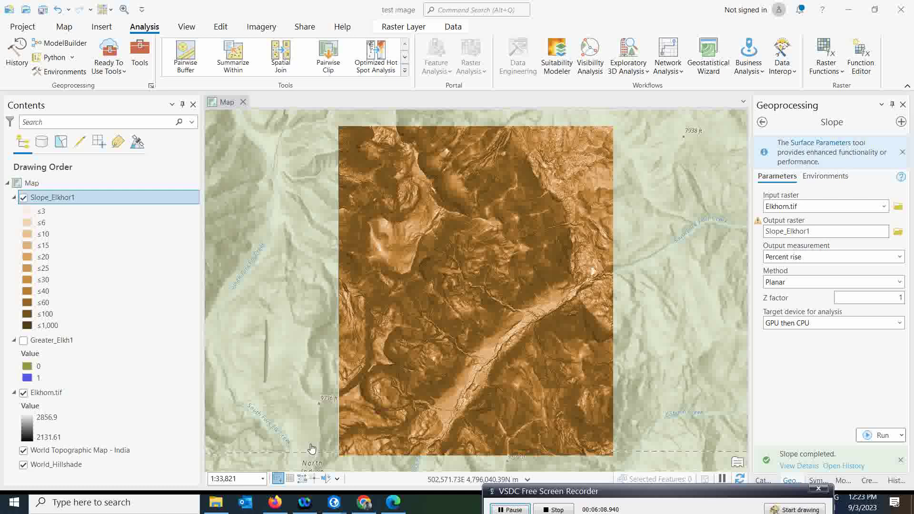
left_click(510, 509)
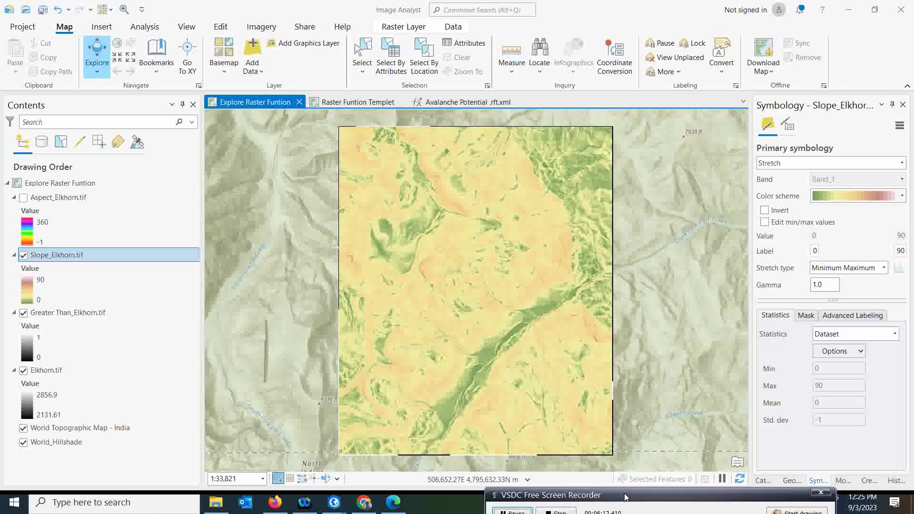
left_click_drag(625, 497, 624, 496)
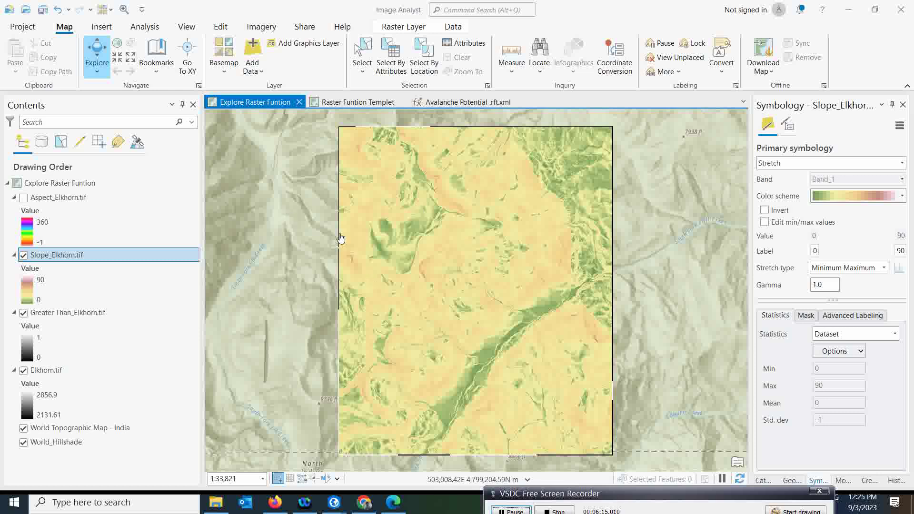
left_click(33, 294)
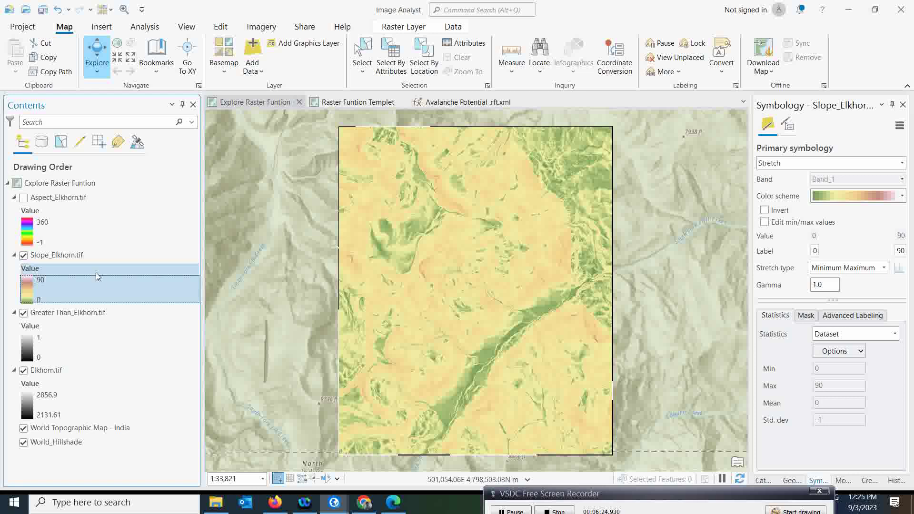
right_click(67, 256)
mouse_move(165, 278)
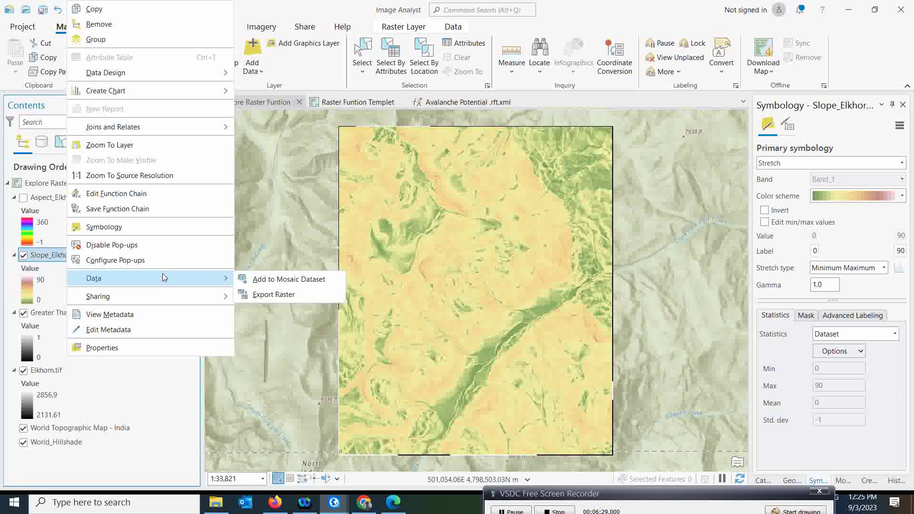
left_click(117, 194)
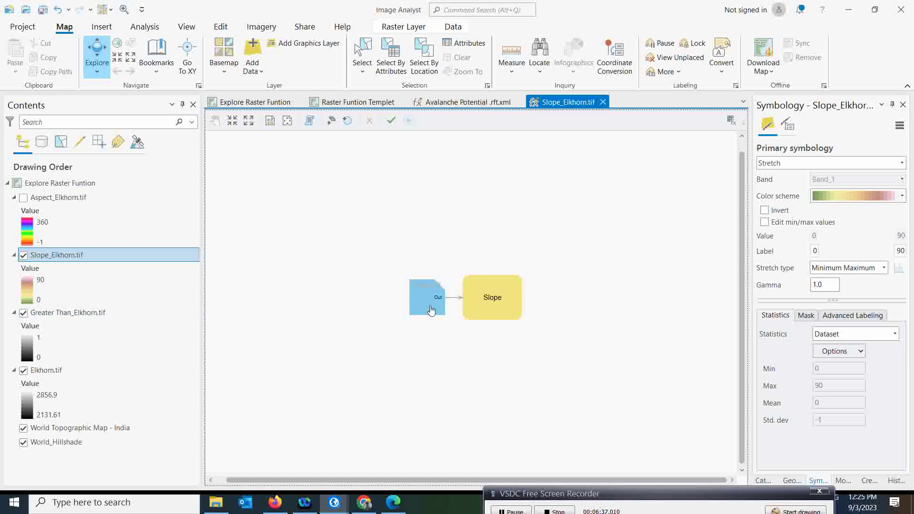
mouse_move(430, 310)
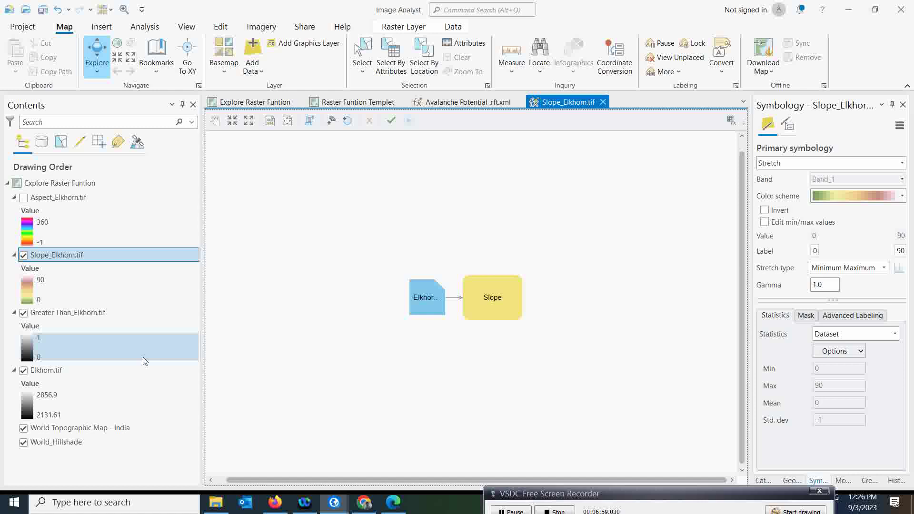
left_click(492, 310)
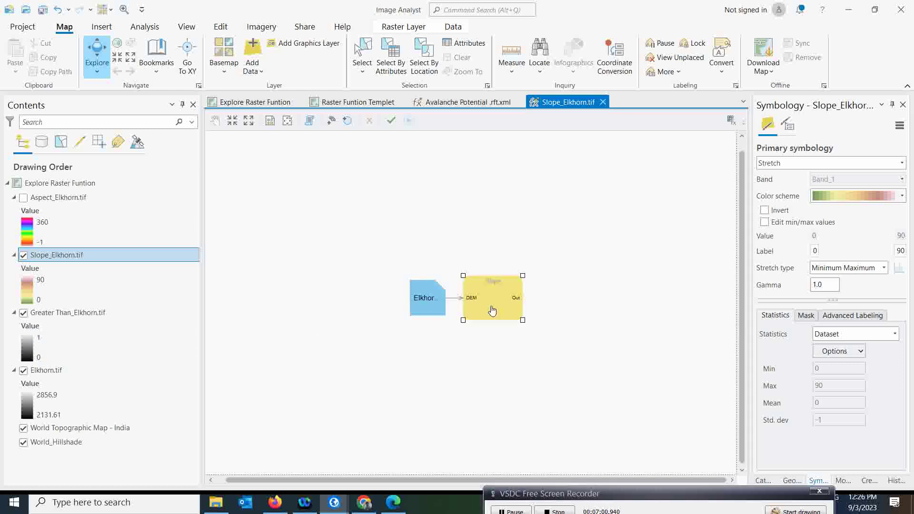
double_click(492, 310)
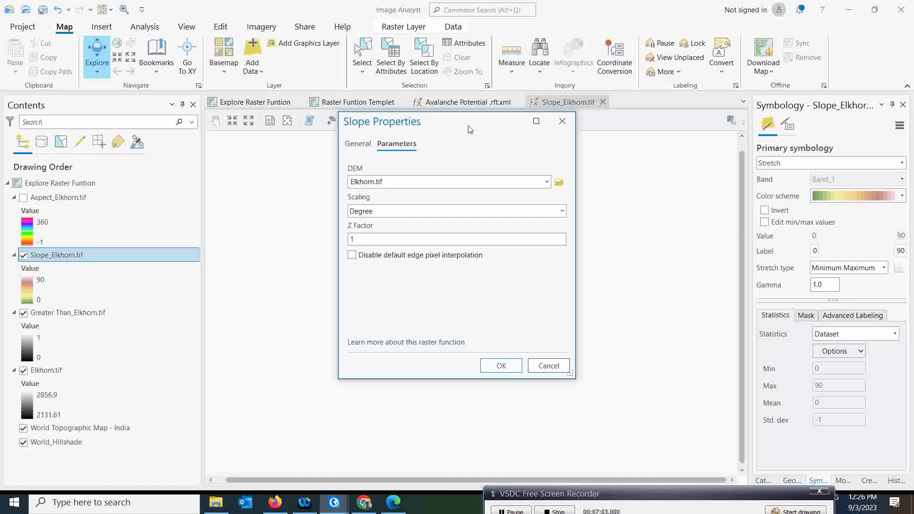
left_click_drag(469, 129, 404, 129)
left_click(496, 210)
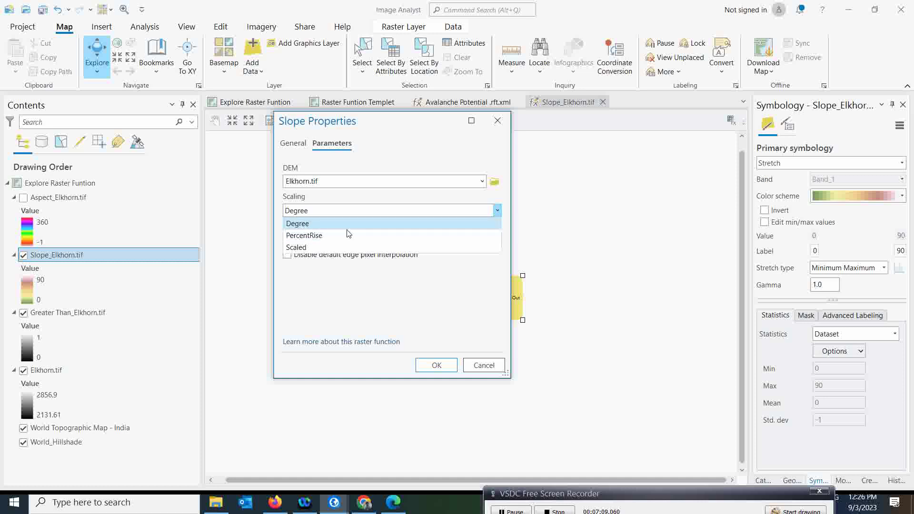
left_click(312, 225)
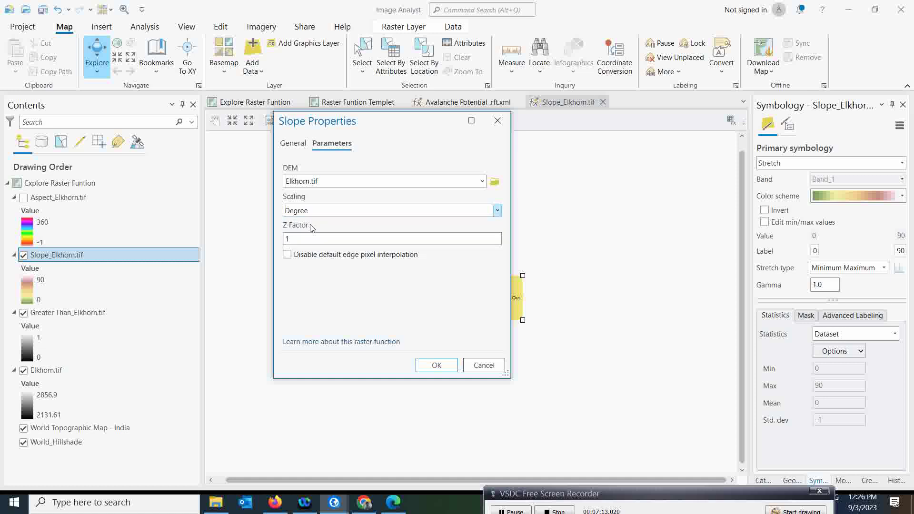
left_click(437, 365)
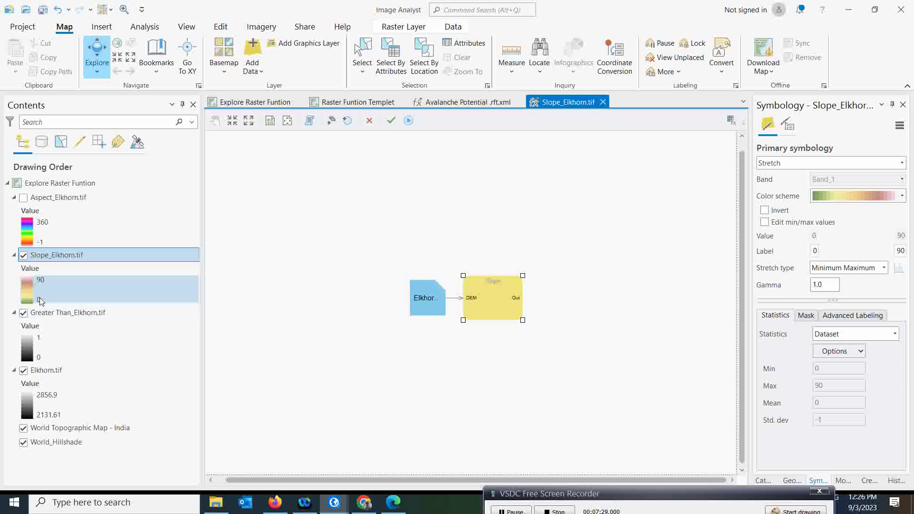
Change the Slope function's scaling to PercentRise and apply it to the layer
double_click(481, 292)
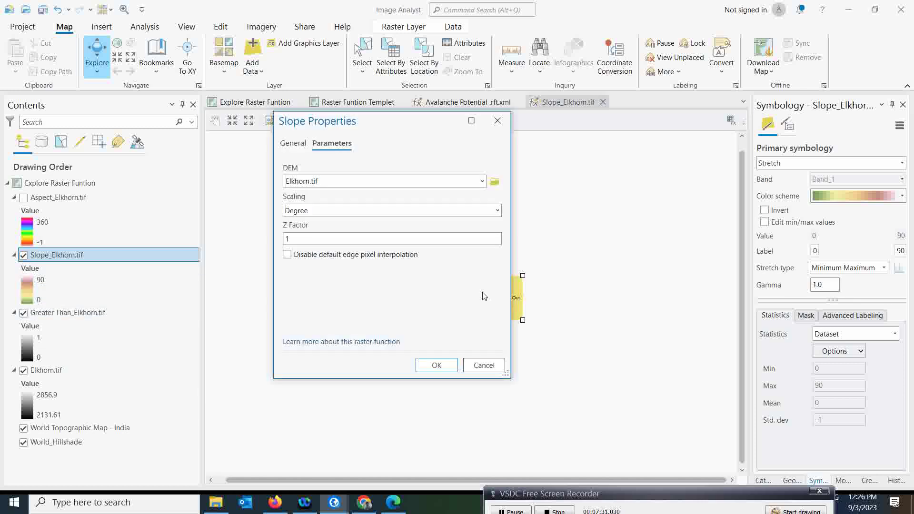
left_click(351, 211)
left_click(329, 234)
left_click(436, 365)
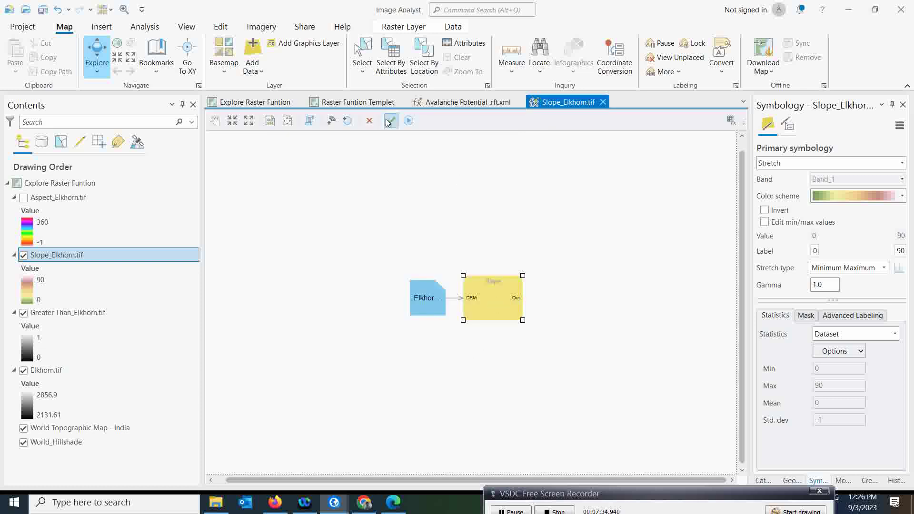
left_click(408, 121)
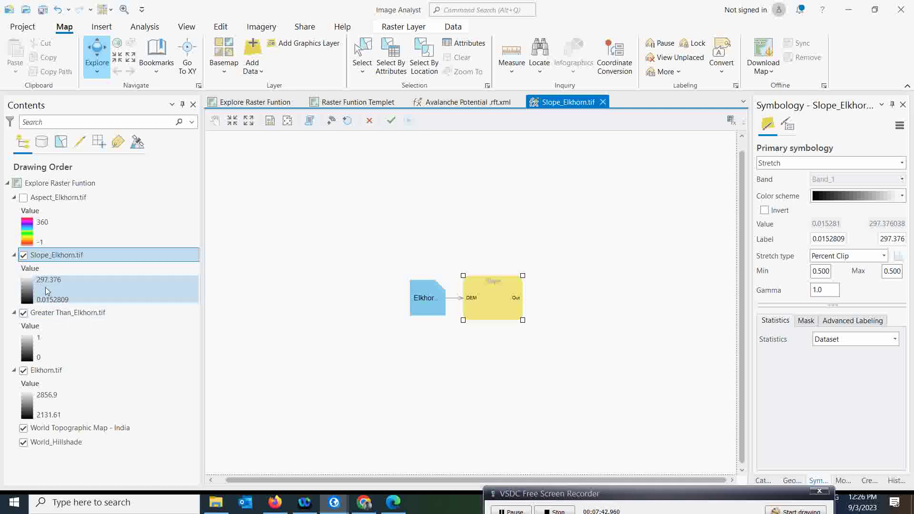
Revert Slope scaling to Degree, apply, and return to the Explore Raster Funtion map
double_click(489, 294)
left_click(497, 210)
left_click(345, 227)
left_click(436, 365)
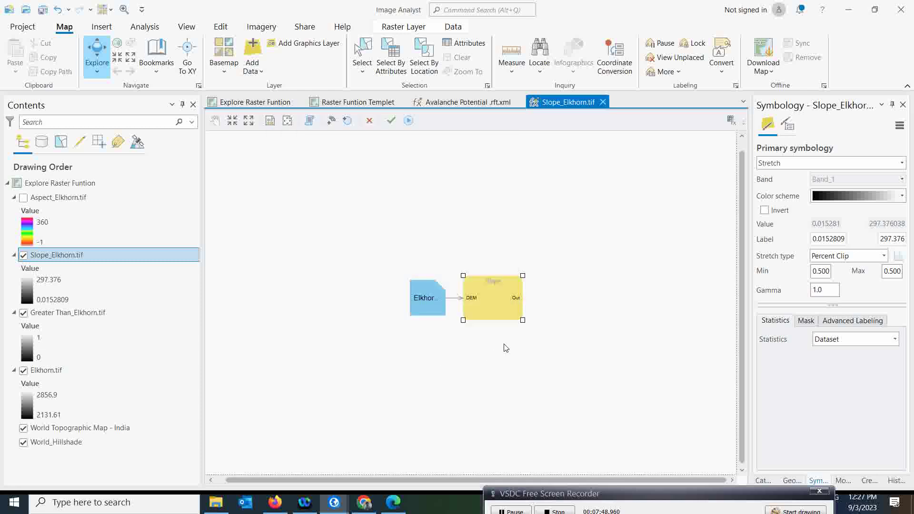
left_click(408, 120)
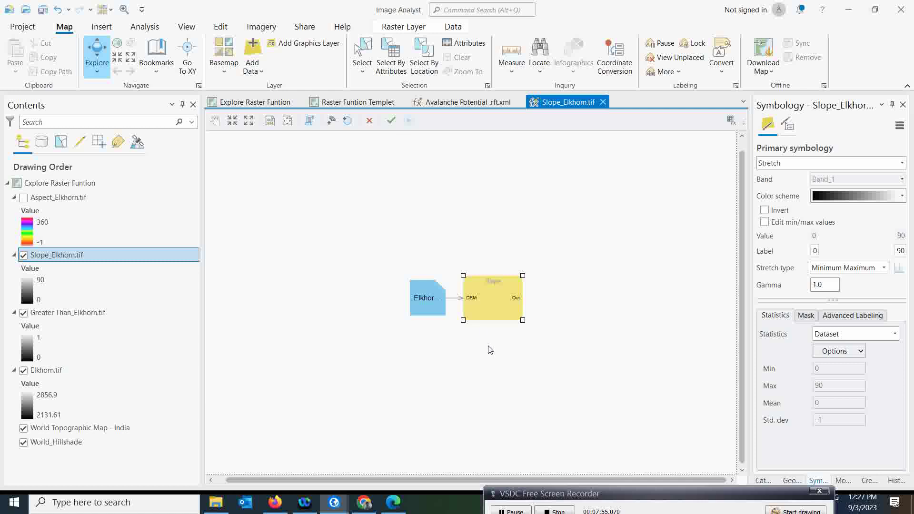
left_click(27, 290)
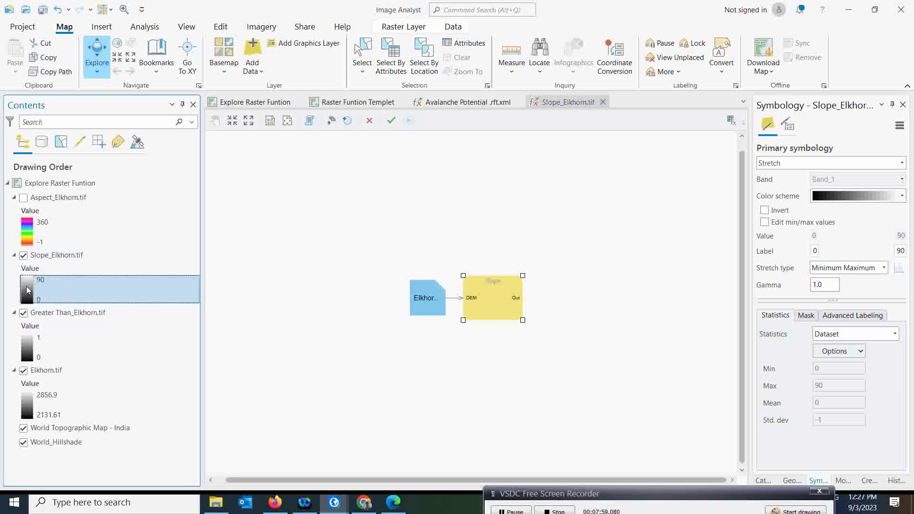
left_click(255, 102)
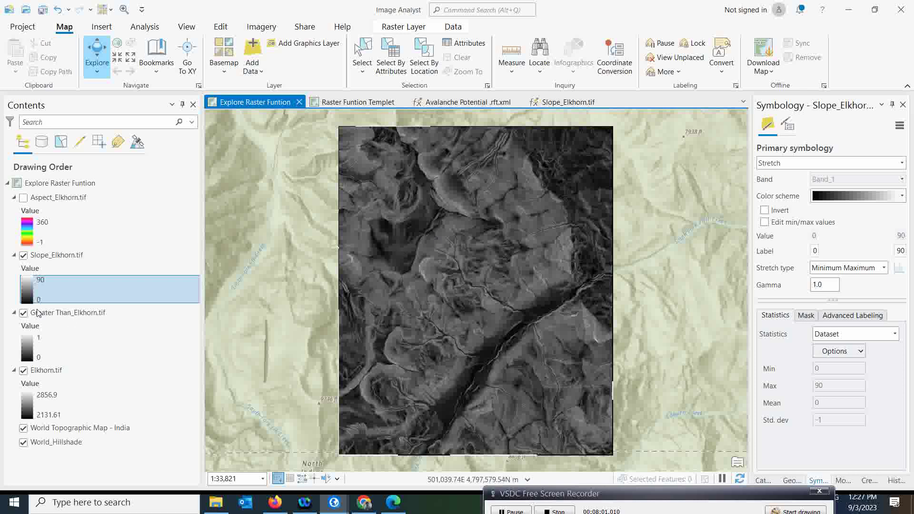
Recolour the slope raster with the purple-green-red colour ramp and turn on colour scheme names
left_click(906, 199)
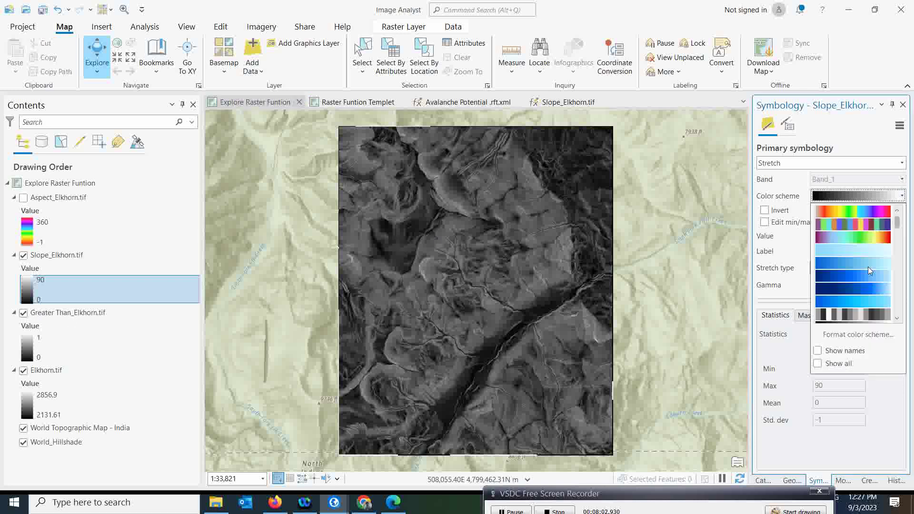
left_click(861, 239)
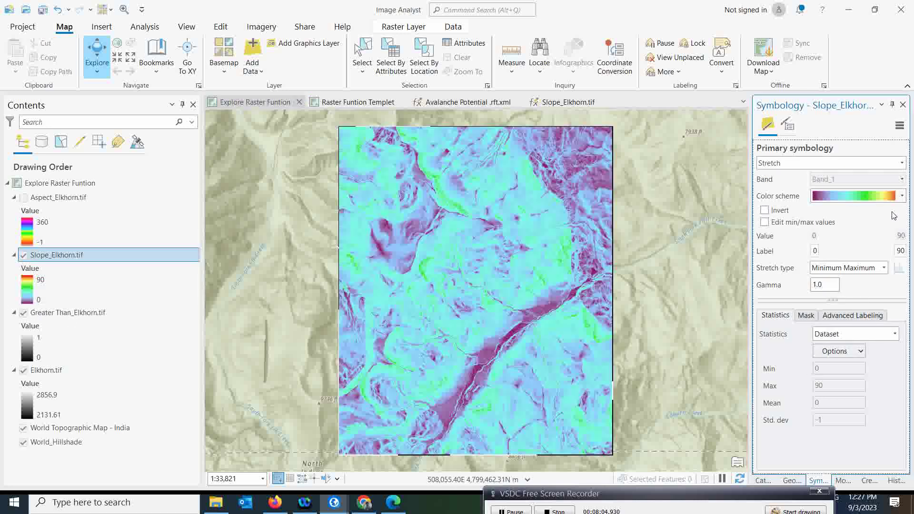
left_click(902, 195)
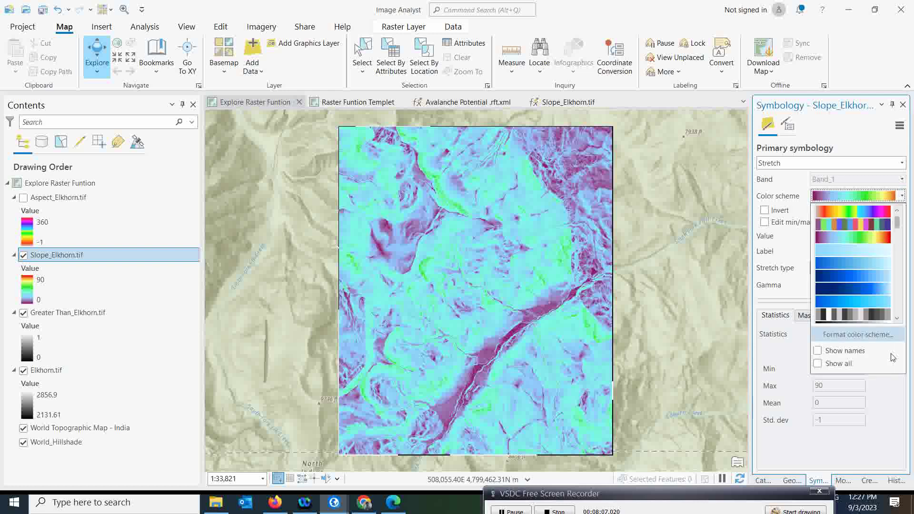
left_click(817, 350)
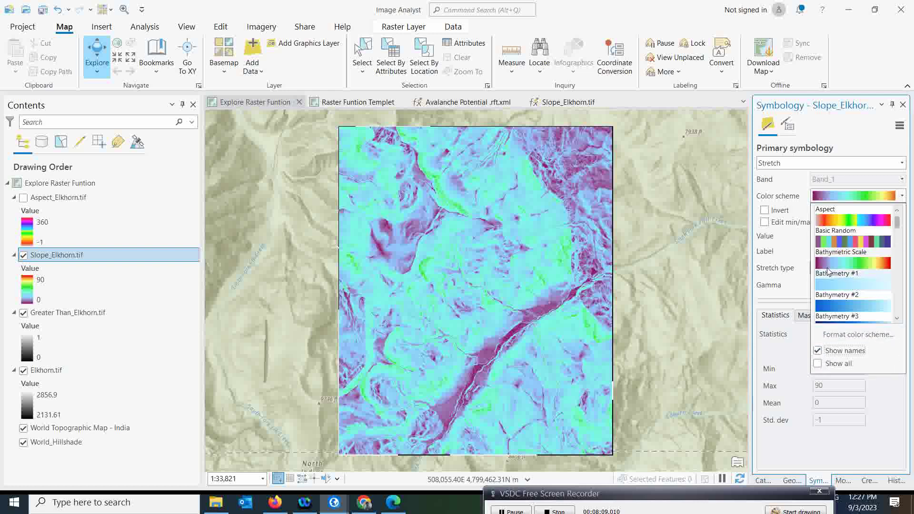
Browse the named colour schemes in the Color scheme list
scroll(842, 286, "down", 4)
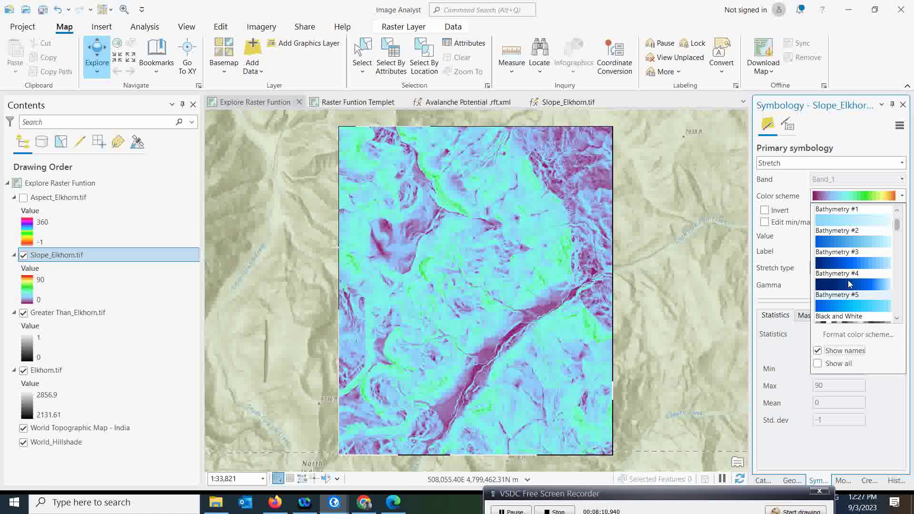
scroll(845, 267, "down", 4)
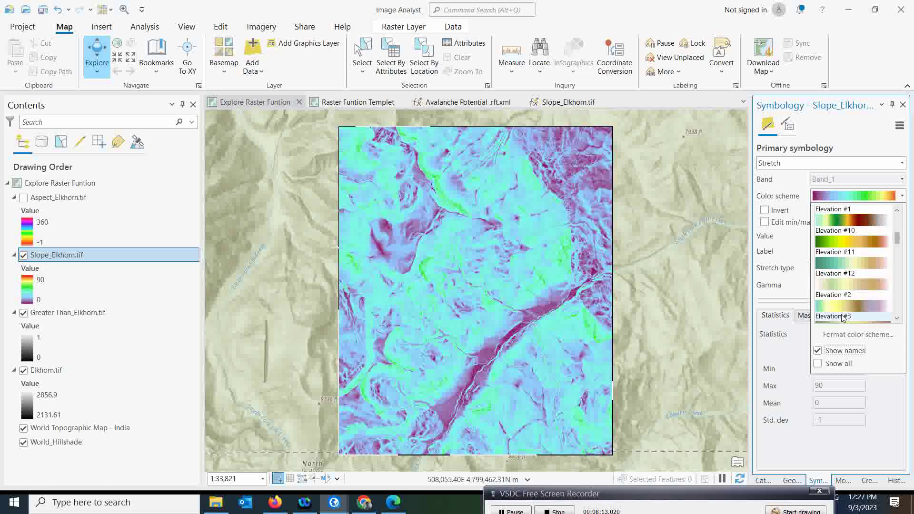
scroll(846, 295, "down", 4)
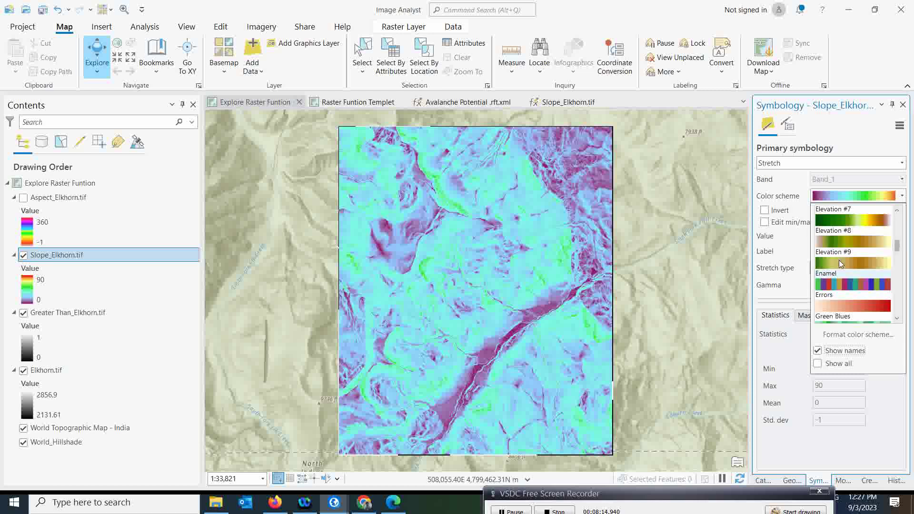
scroll(850, 290, "down", 6)
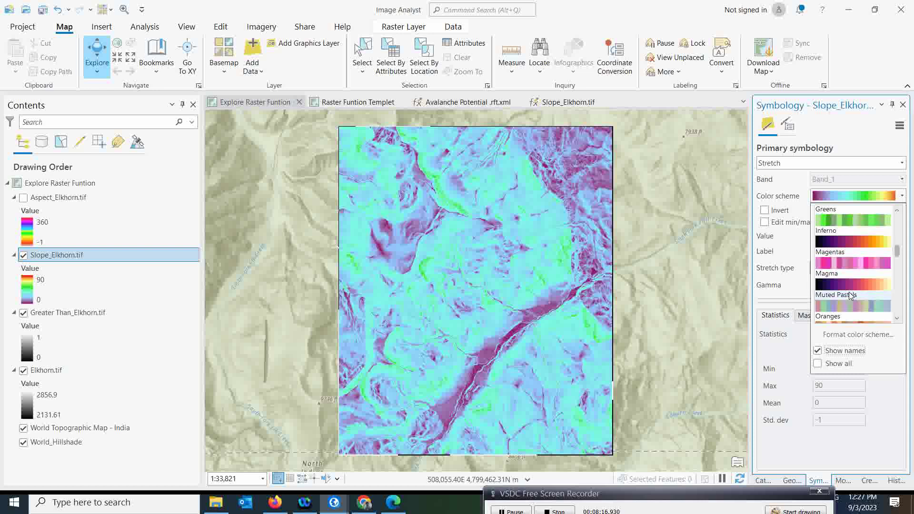
scroll(850, 296, "down", 6)
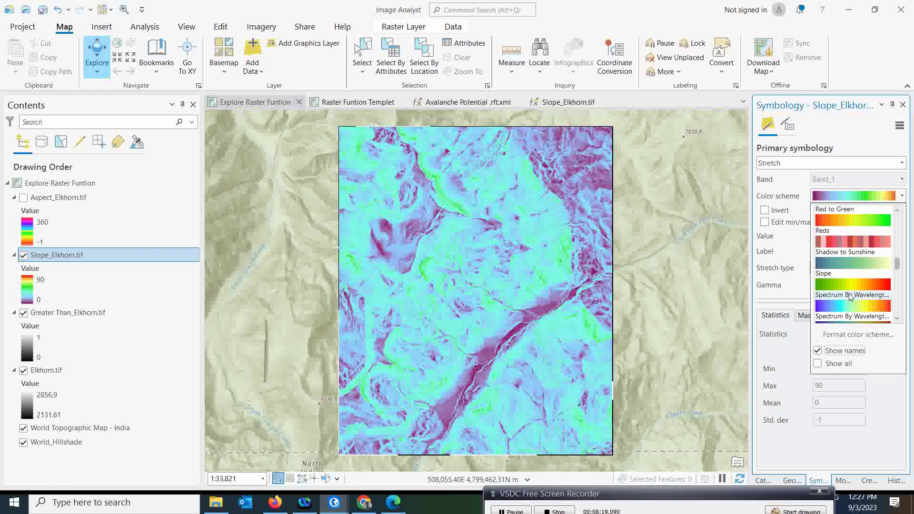
scroll(850, 296, "down", 8)
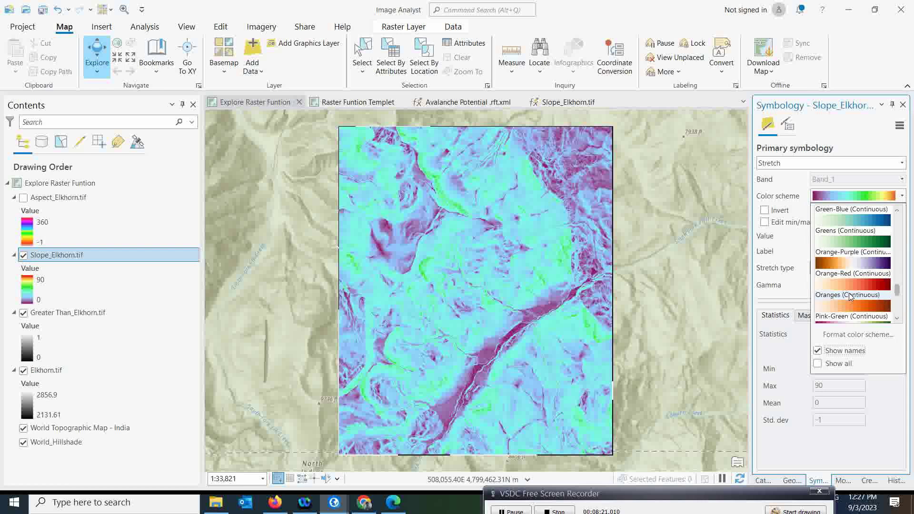
scroll(849, 295, "up", 18)
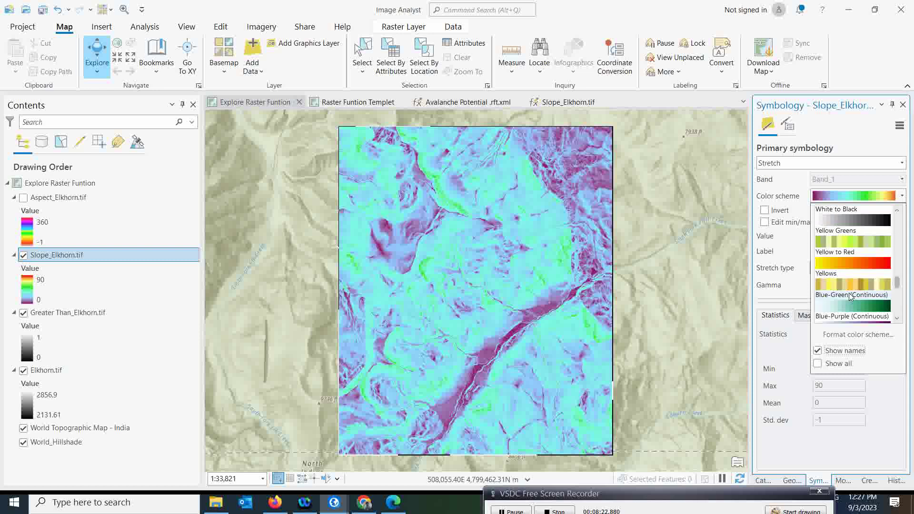
scroll(849, 293, "up", 6)
scroll(849, 294, "down", 3)
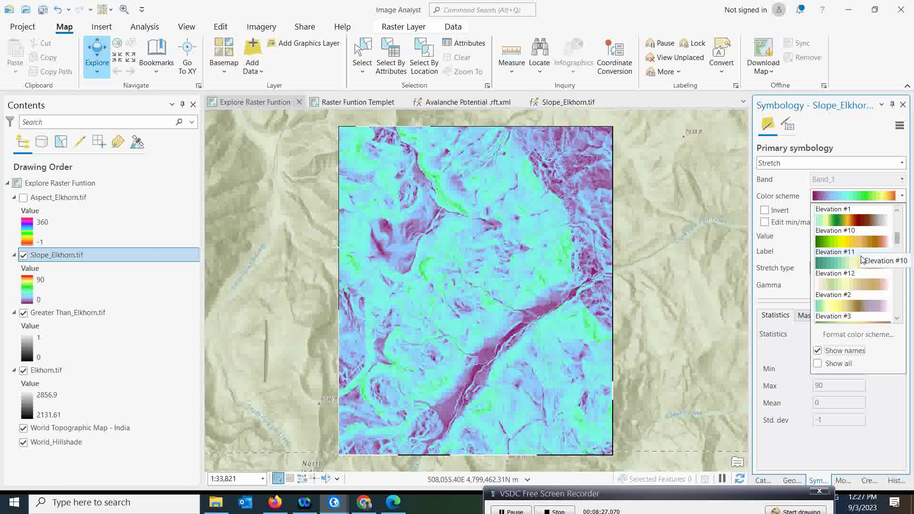
scroll(861, 253, "up", 3)
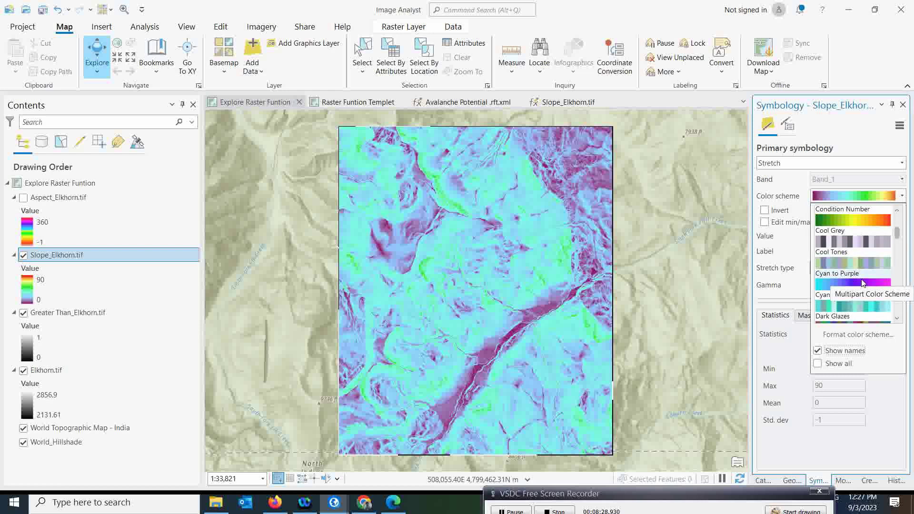
scroll(871, 281, "down", 3)
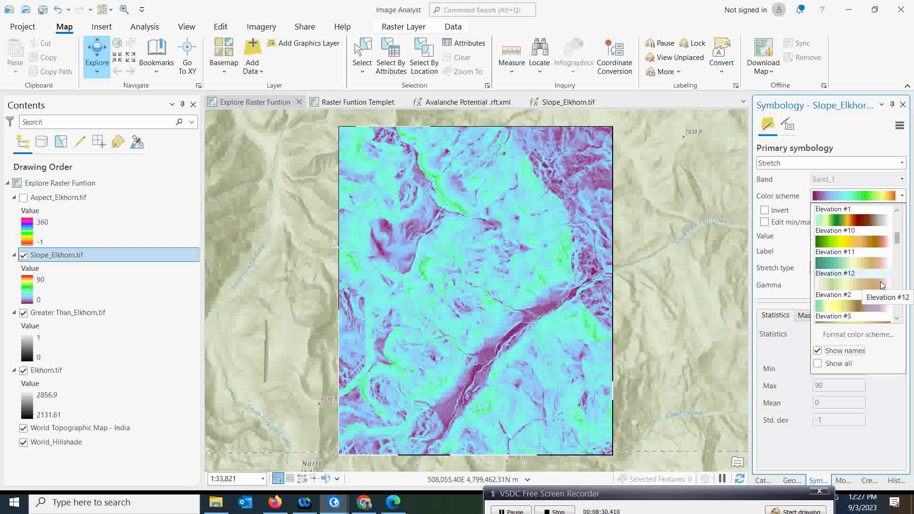
Apply the Elevation #10 colour scheme to Slope_Elkhorn.tif
left_click(851, 242)
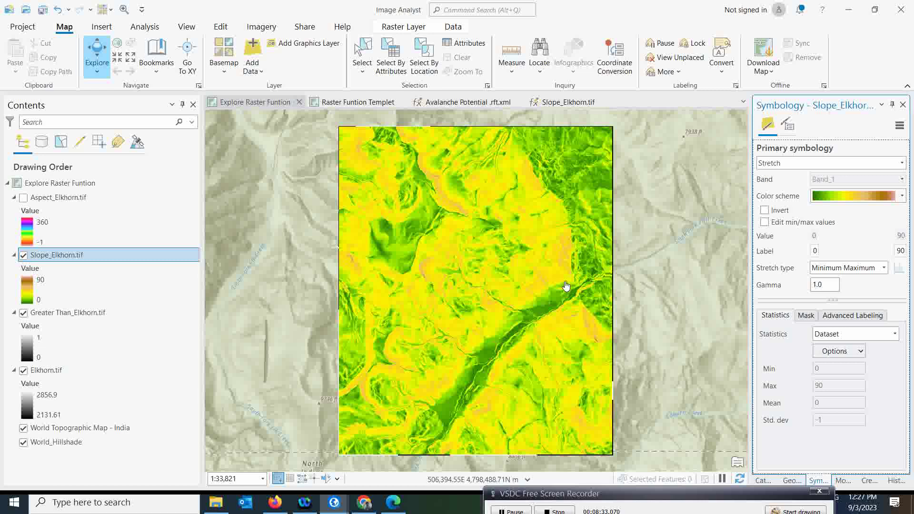